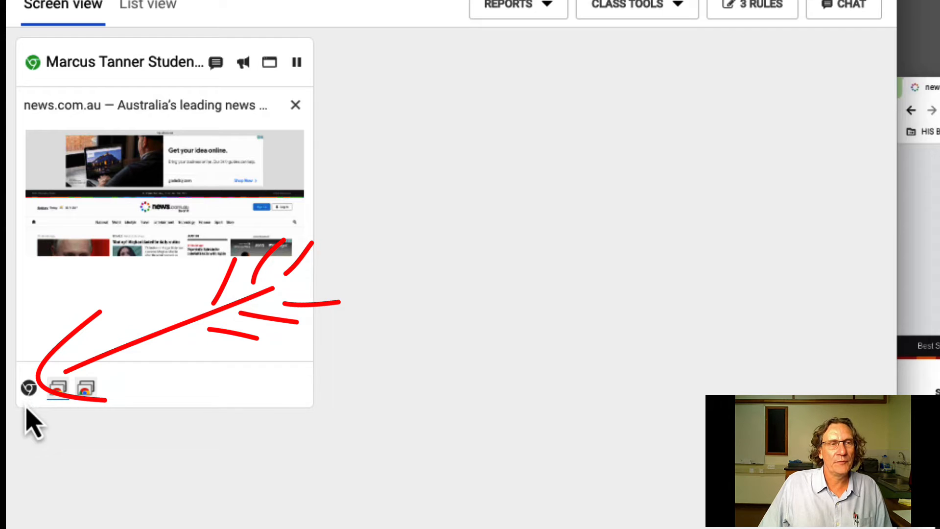
left_click(28, 388)
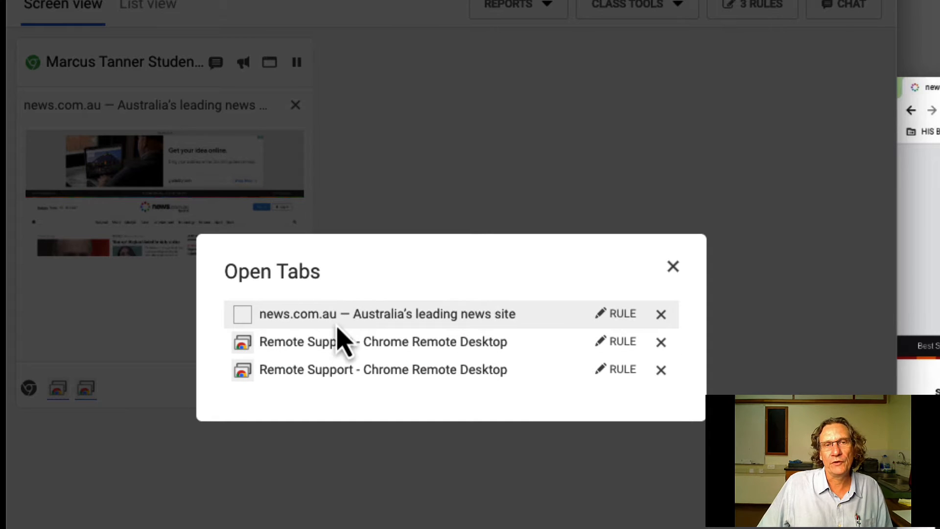
left_click(619, 315)
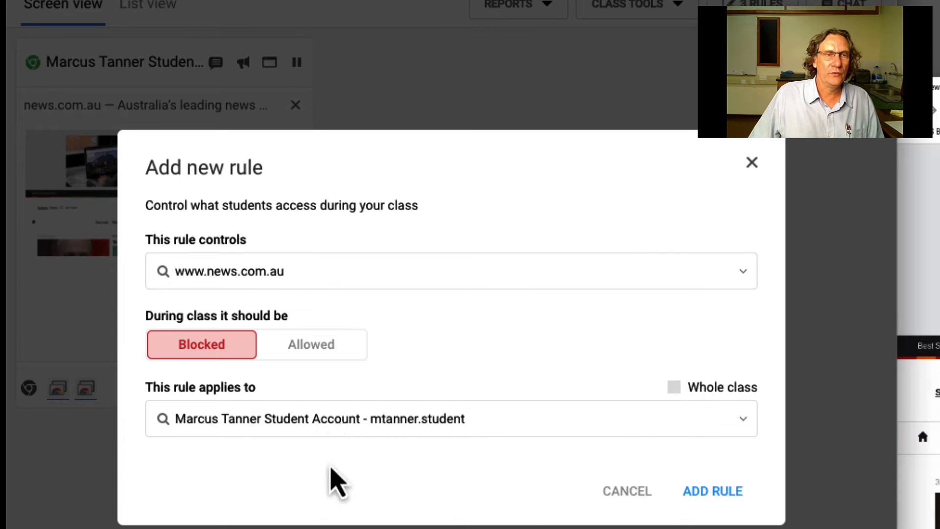
left_click(330, 415)
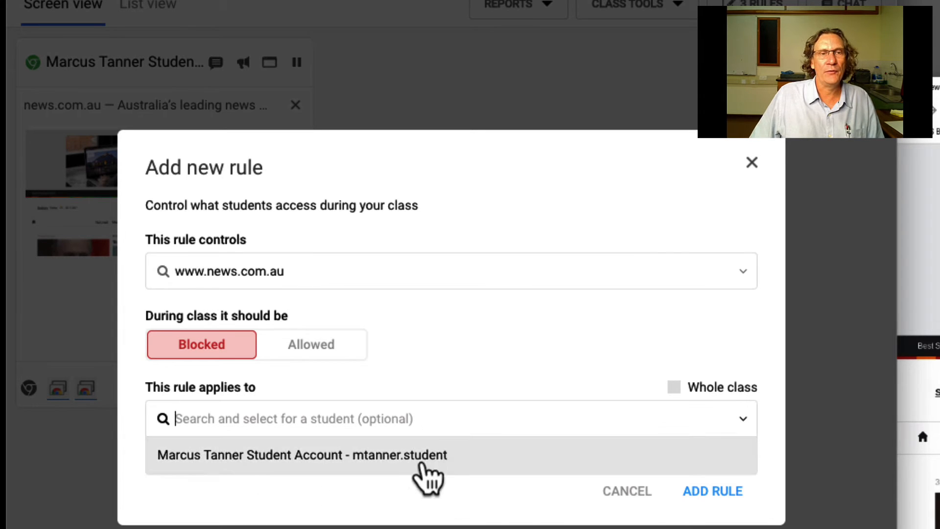
left_click(490, 374)
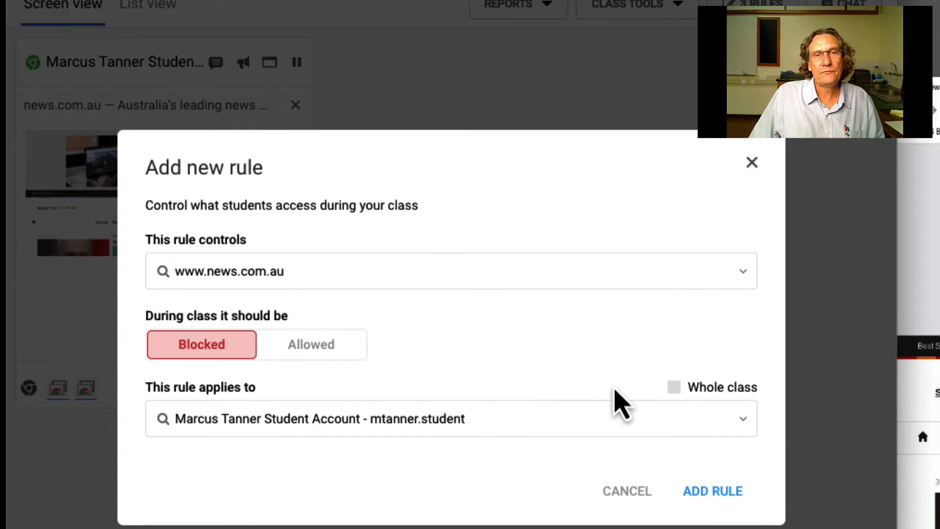
left_click(675, 390)
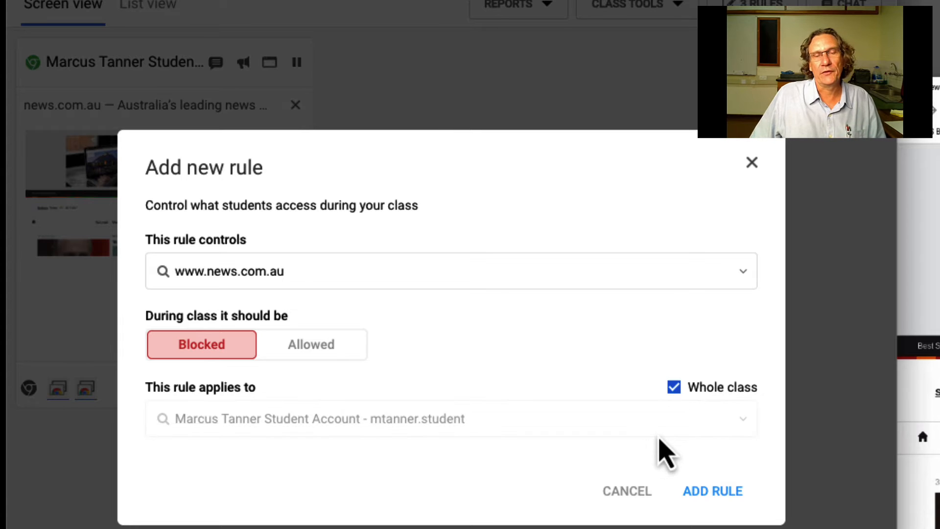
left_click(699, 505)
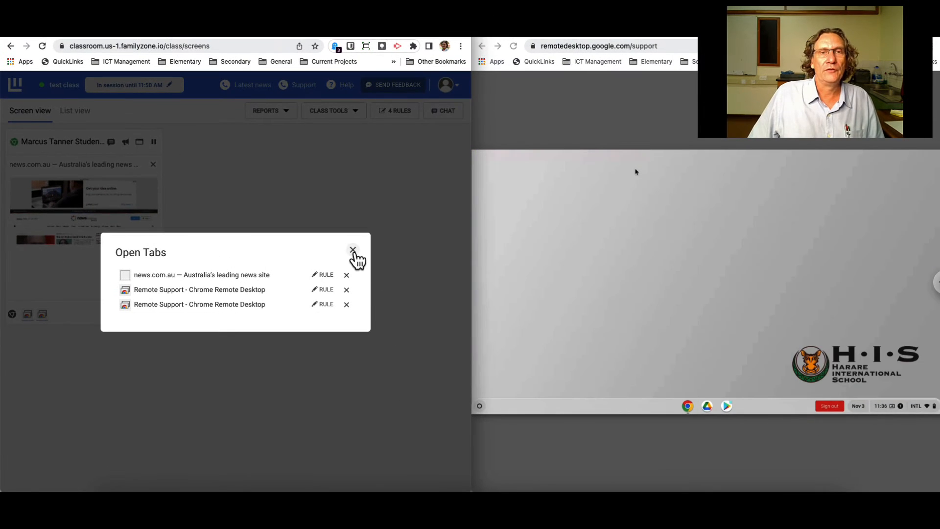
left_click(352, 250)
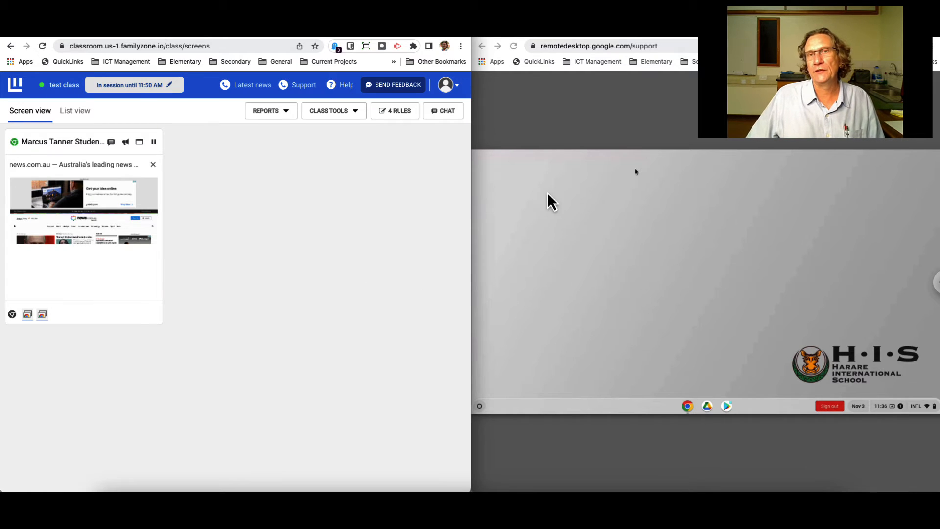
Open a Chrome window on the student's remote desktop and go to news.com.au to test the block.
left_click(665, 366)
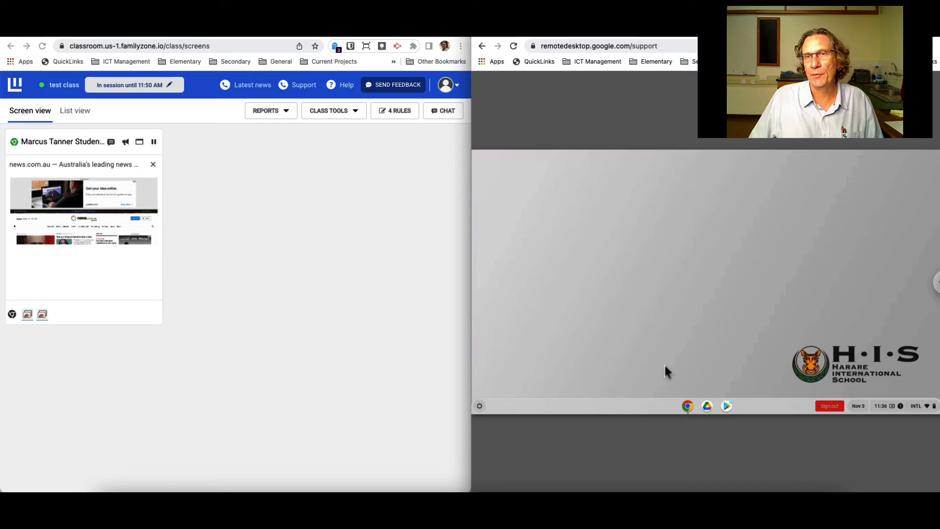
left_click(688, 407)
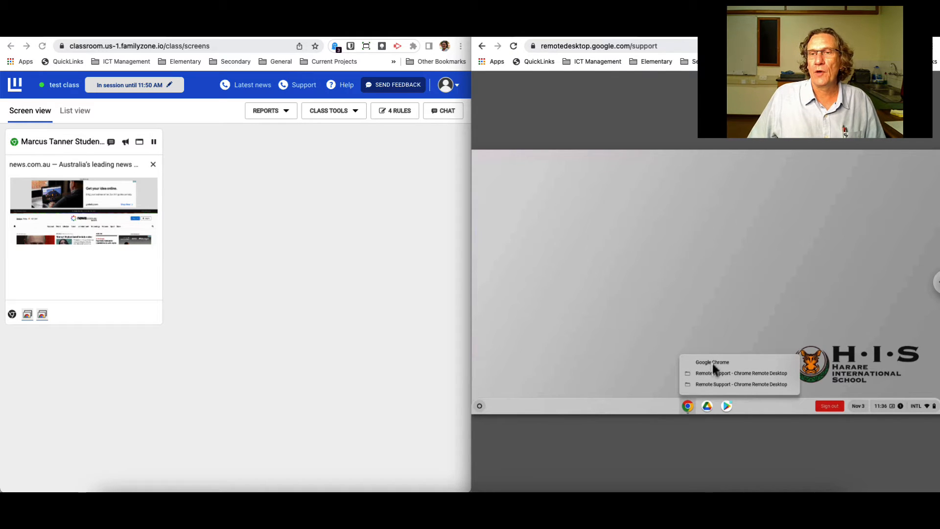
left_click(688, 406)
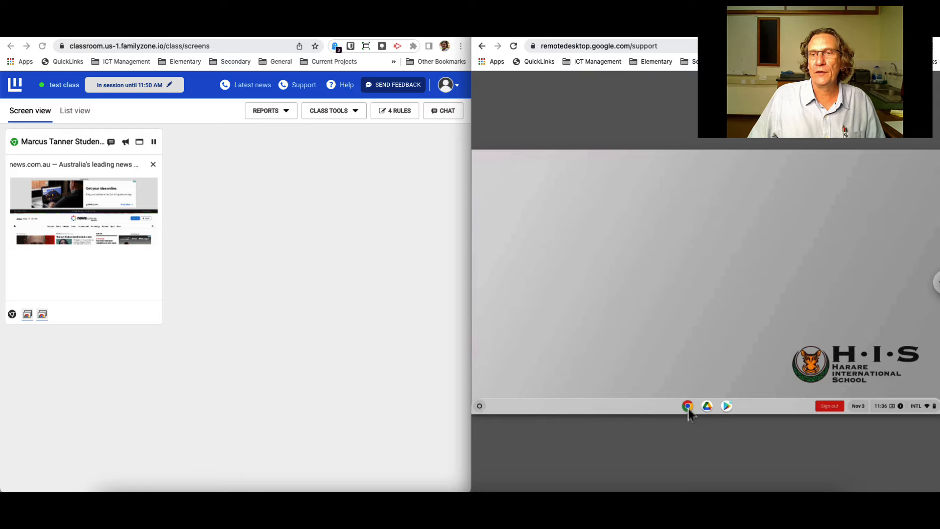
left_click(688, 407)
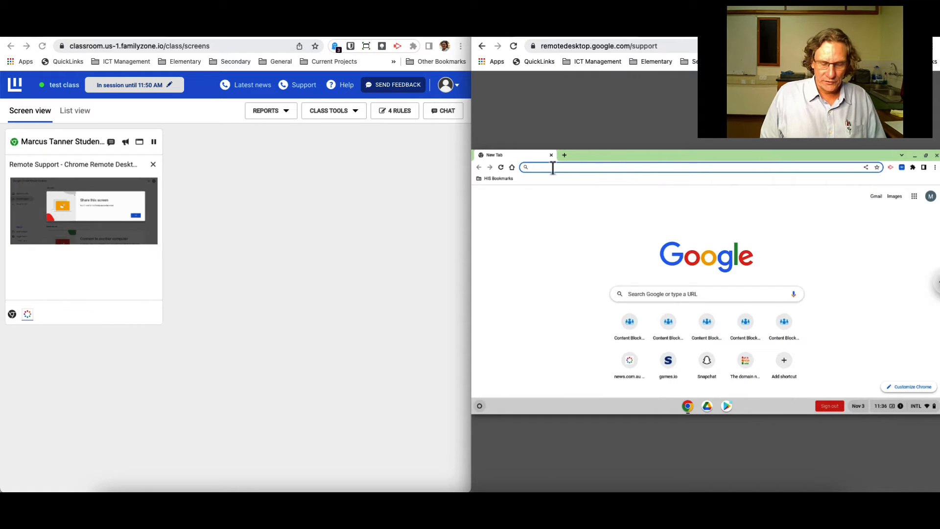
type("news.com.a")
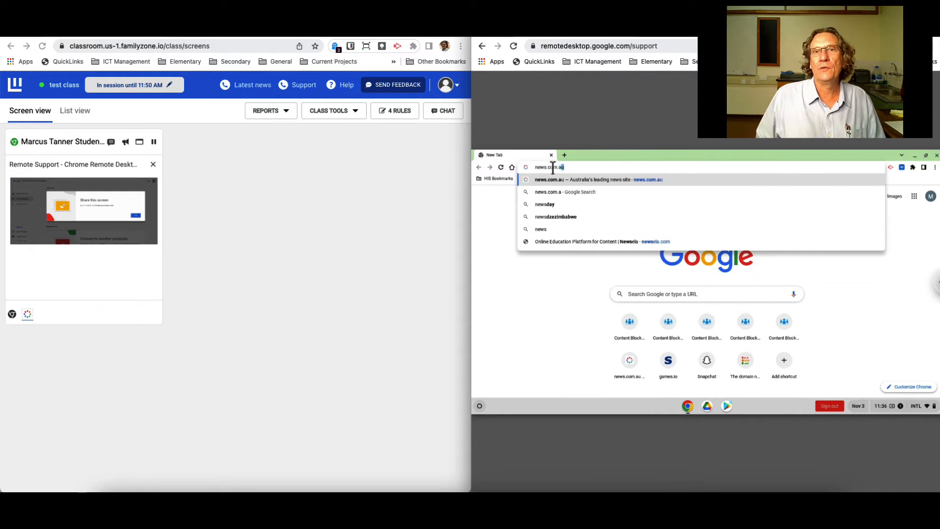
type("u")
key("Return")
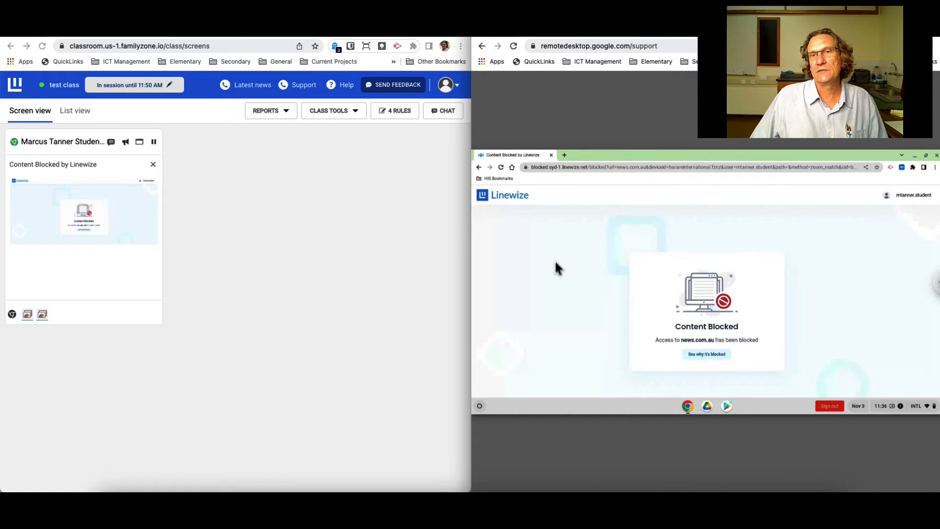
left_click(358, 268)
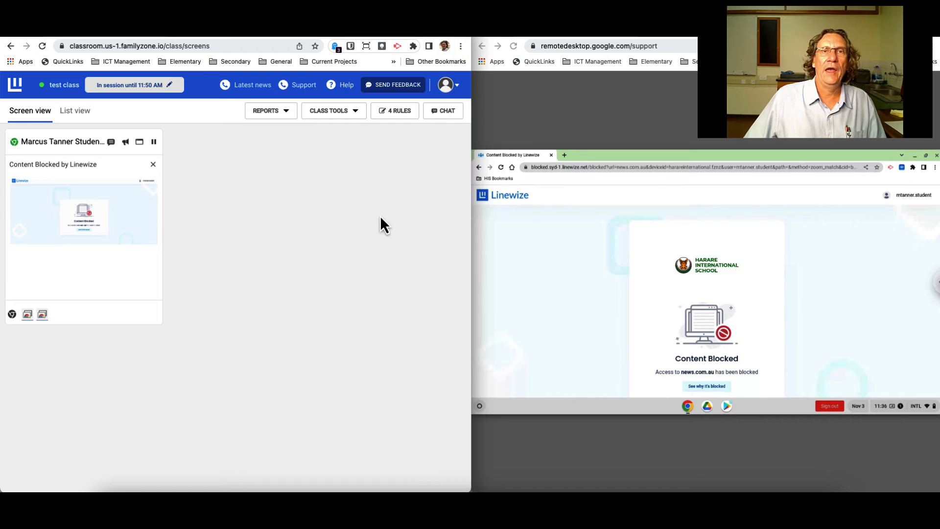
left_click(389, 113)
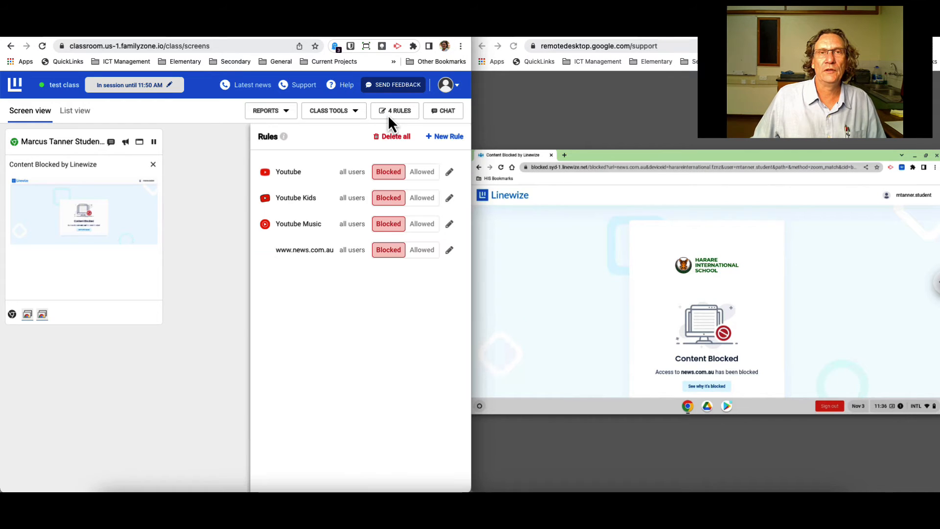
left_click(420, 253)
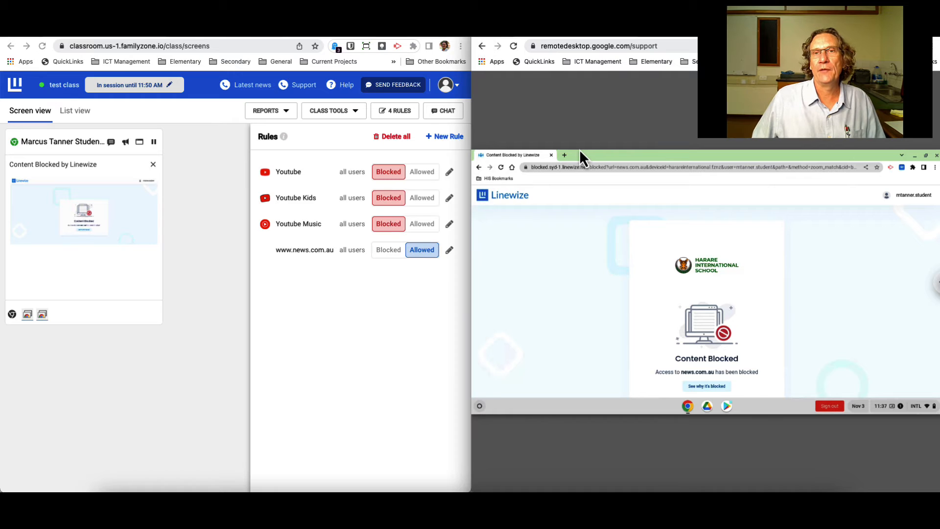
Load news.com.au in a new tab of the student's remote browser and close the old Content Blocked tab.
left_click(564, 155)
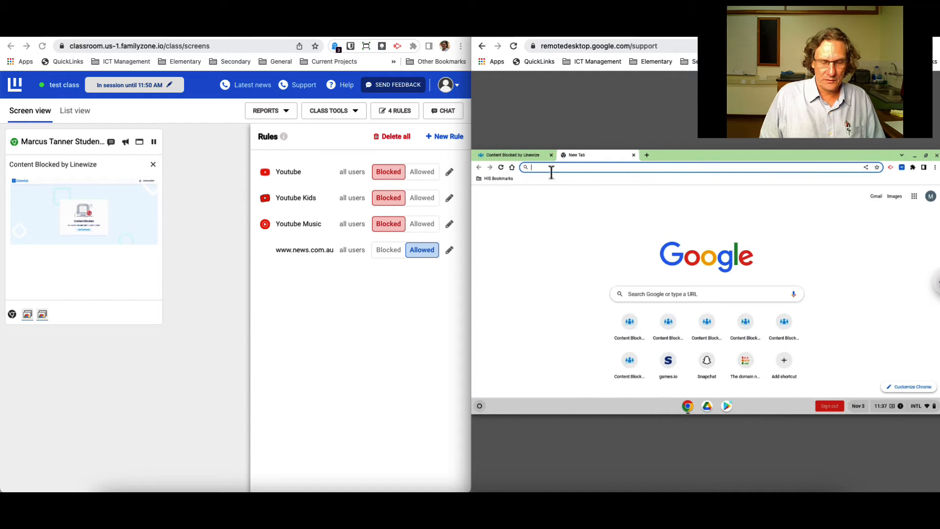
type("news.com.au")
key("Return")
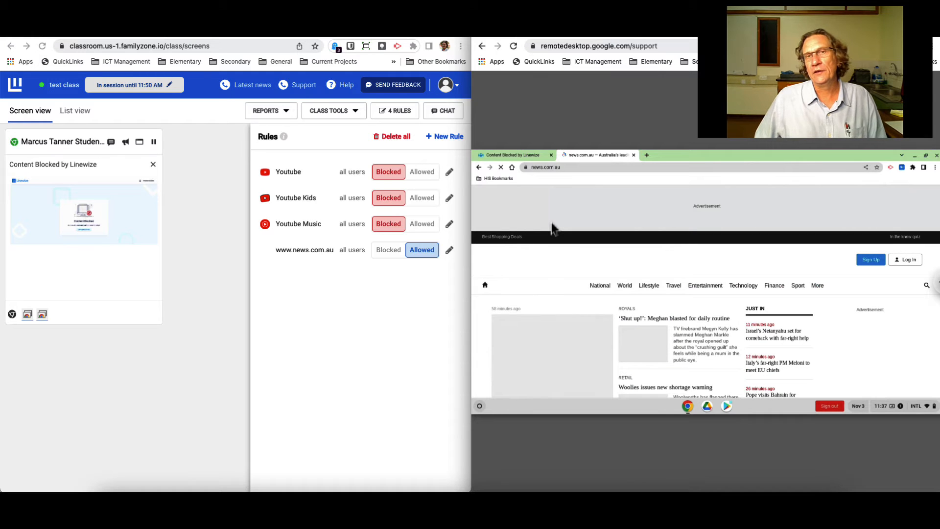
left_click(551, 154)
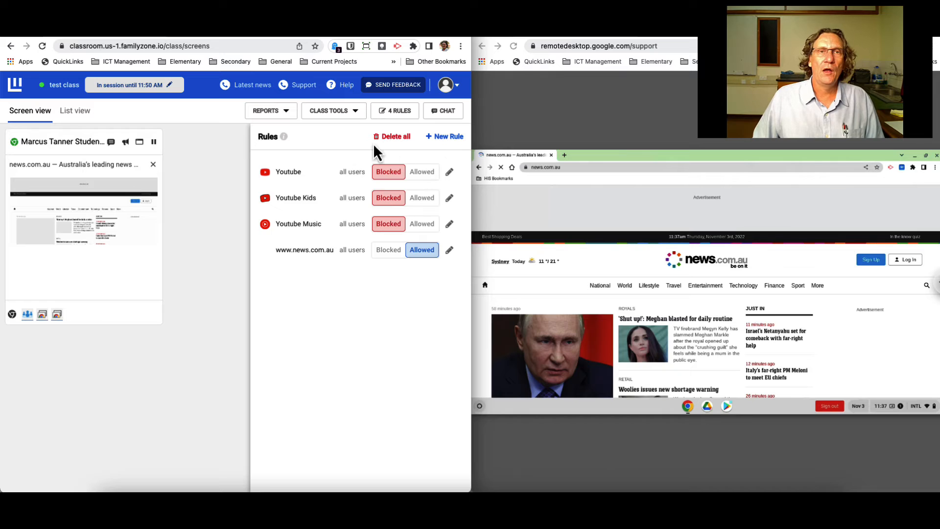
Add a new class rule that sets Instagram to Allowed for the whole class.
left_click(445, 138)
left_click(147, 252)
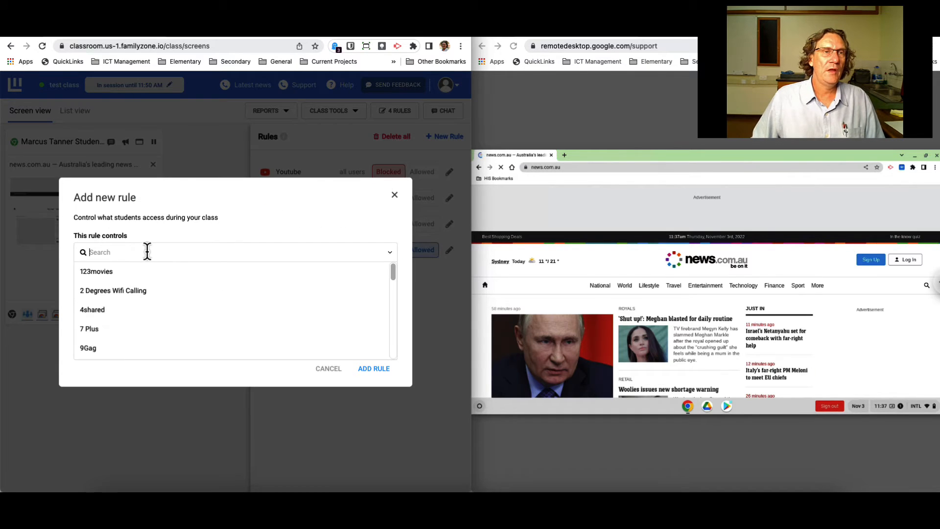
type("ins")
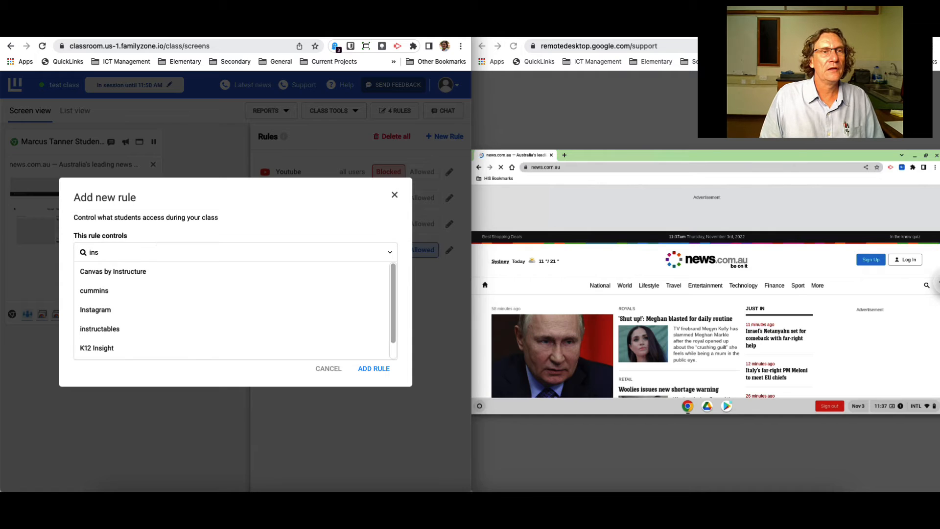
type("tagra")
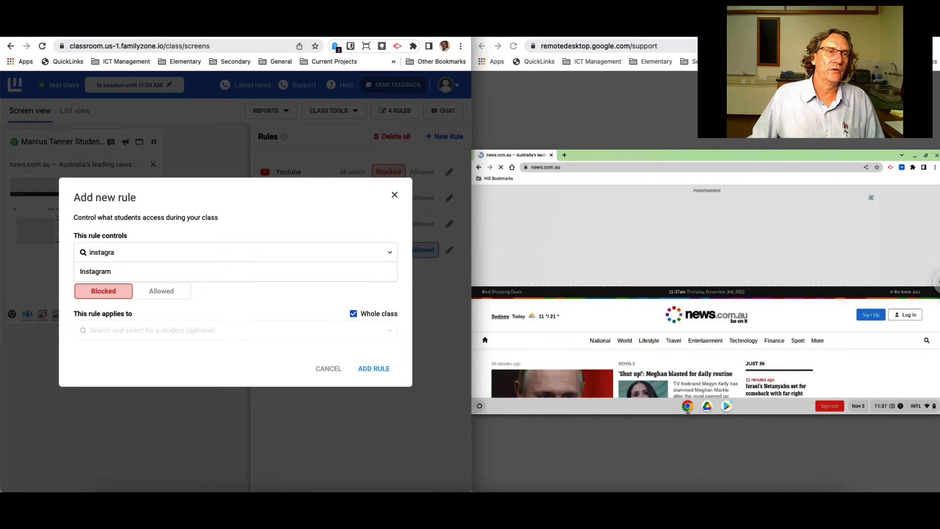
left_click(110, 273)
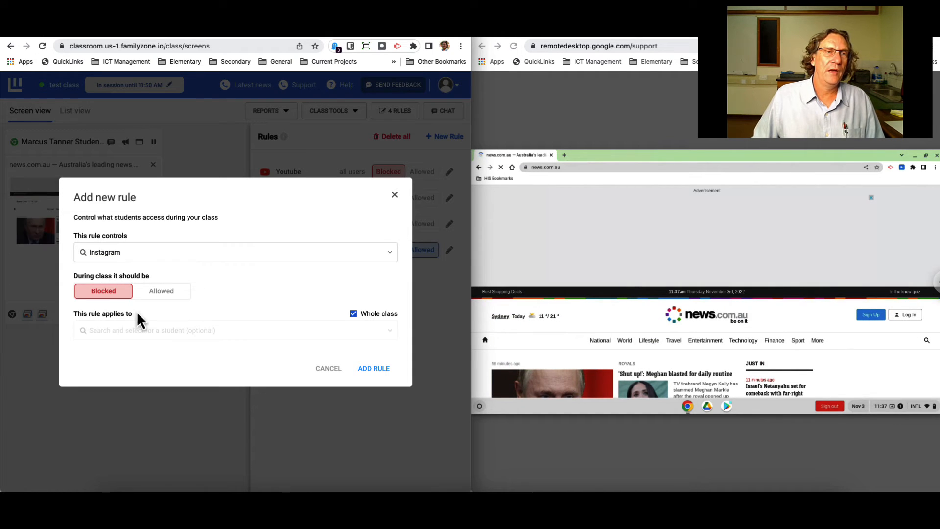
left_click(153, 295)
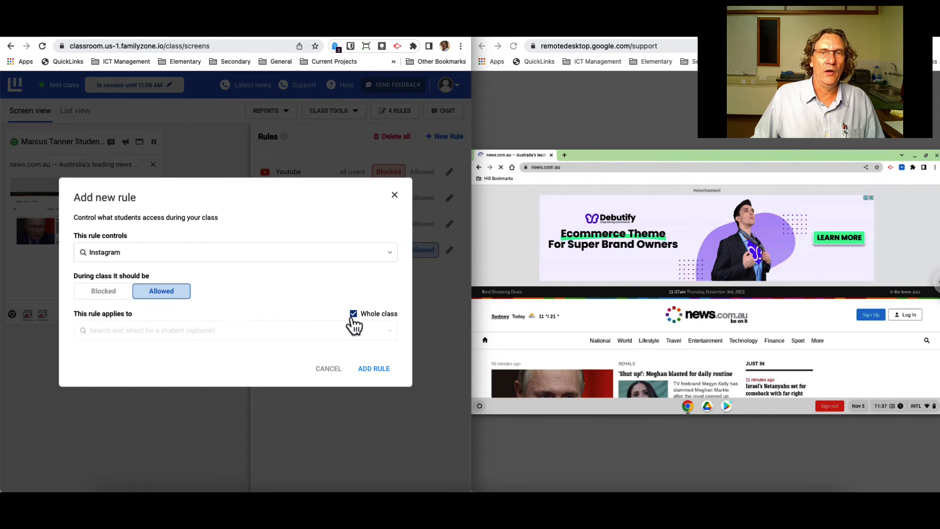
left_click(373, 375)
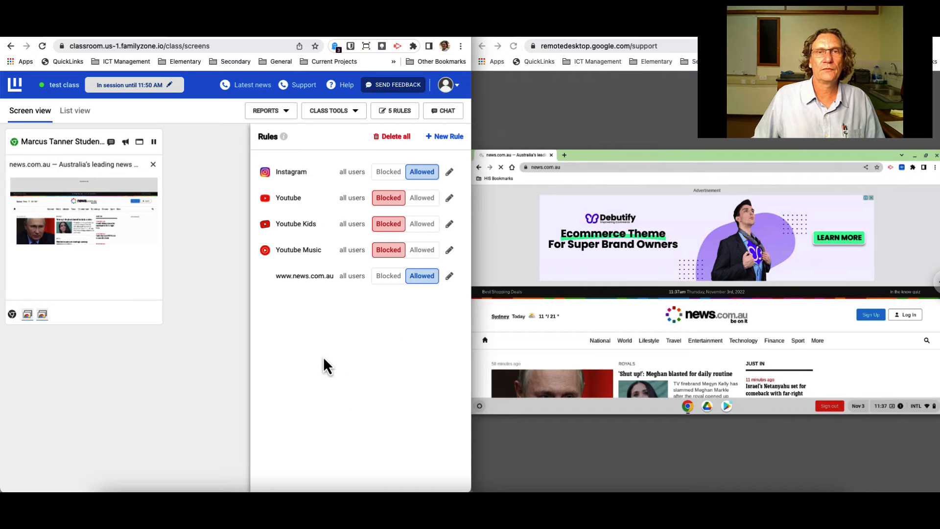
Go to instagram.com in a new tab of the student's remote browser to test access.
left_click(564, 155)
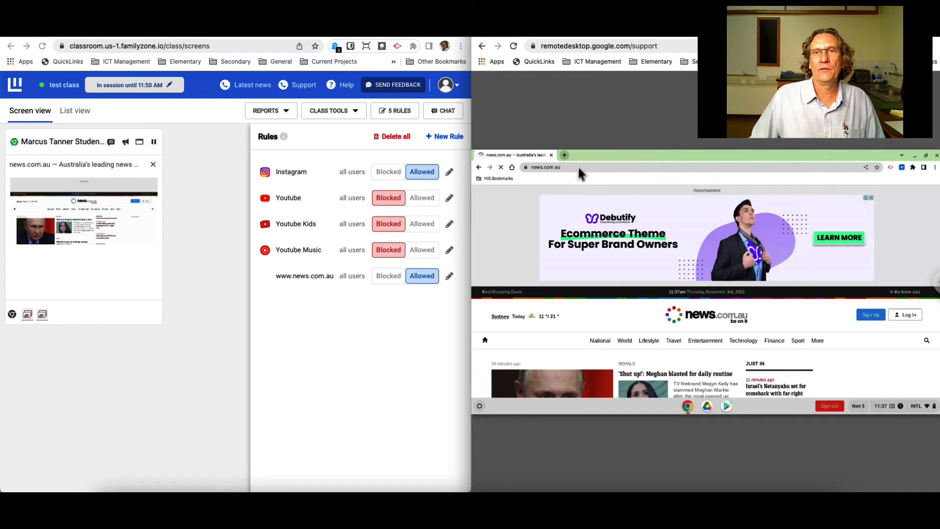
type("in")
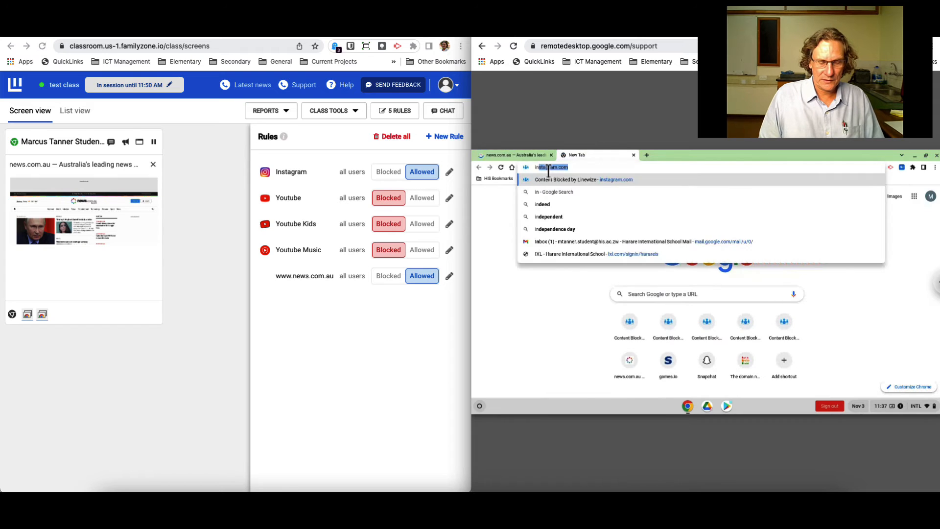
type("stagram.co")
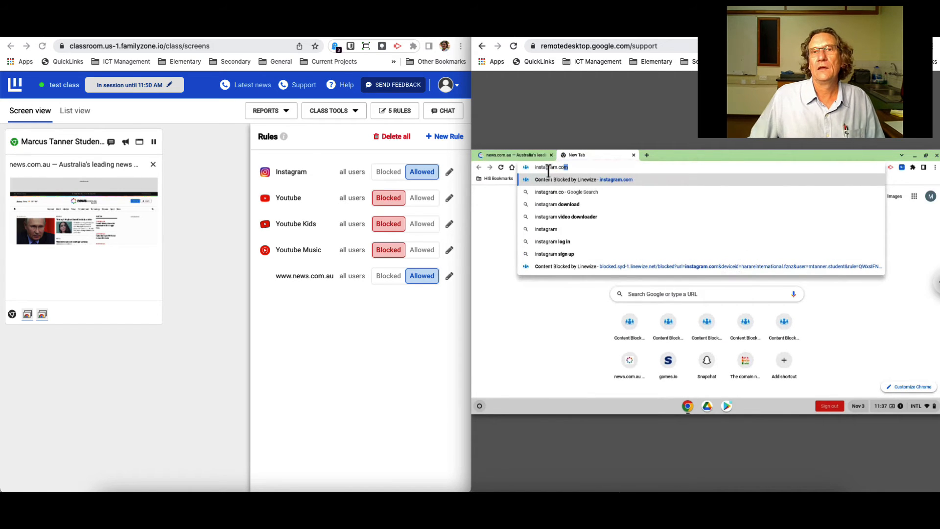
key("Return")
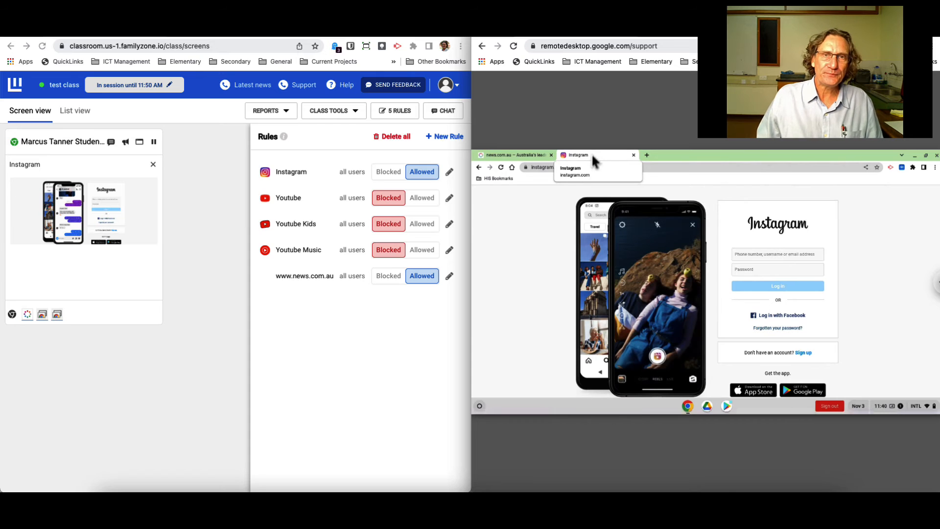
Add a new class rule that sets the Social Media category to Blocked for the whole class.
left_click(442, 139)
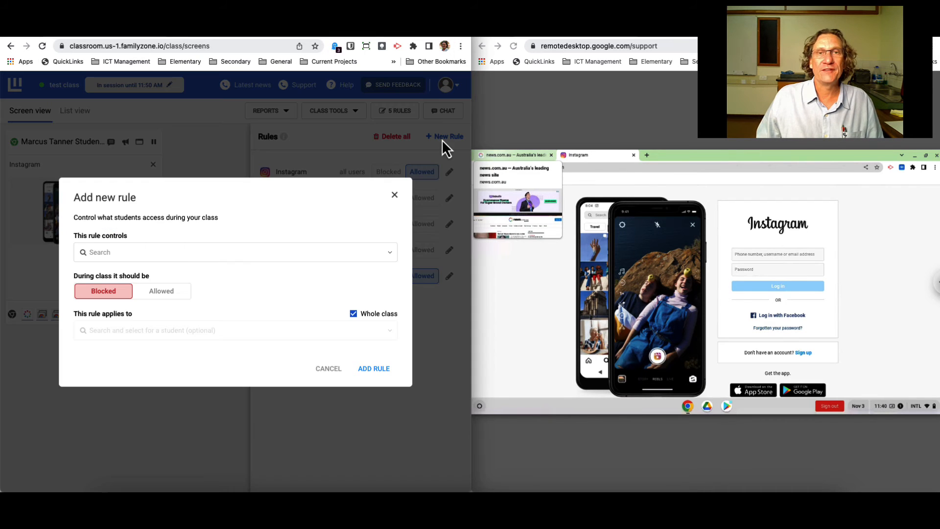
left_click(140, 253)
type("s")
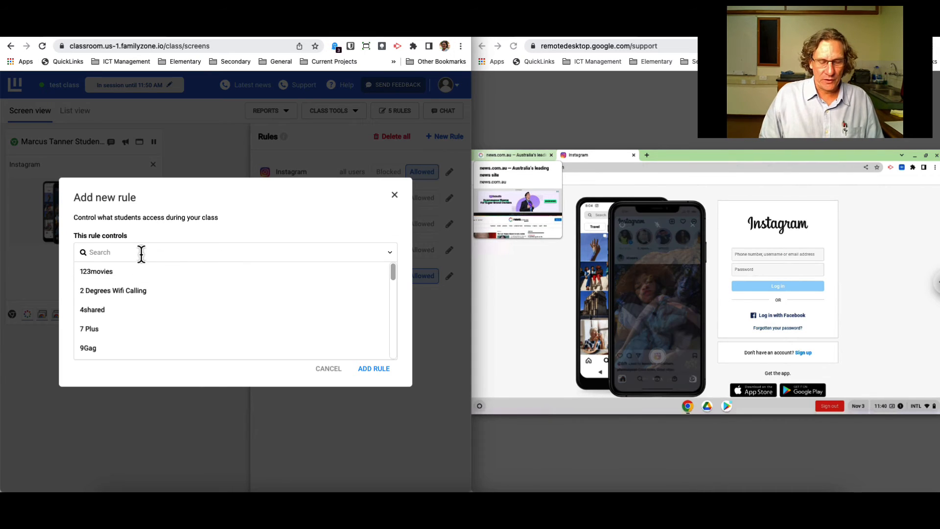
type("ocial")
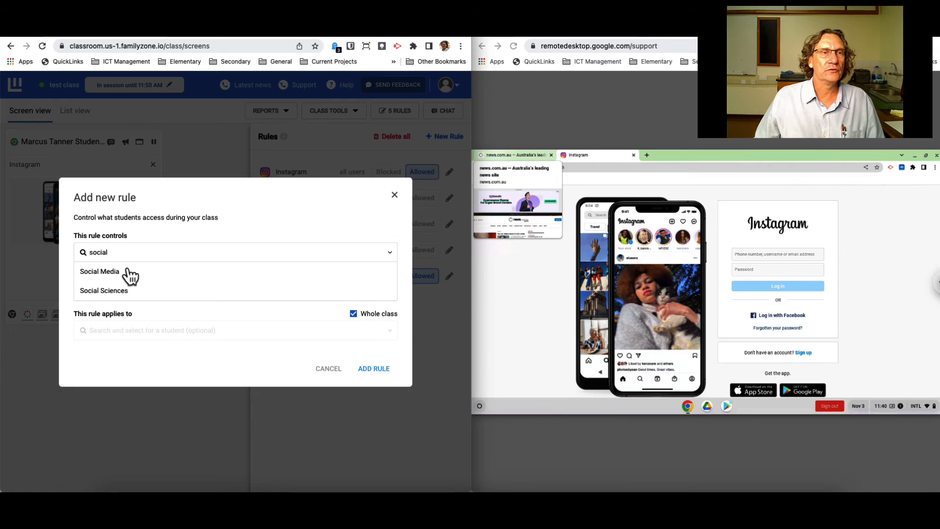
left_click(92, 277)
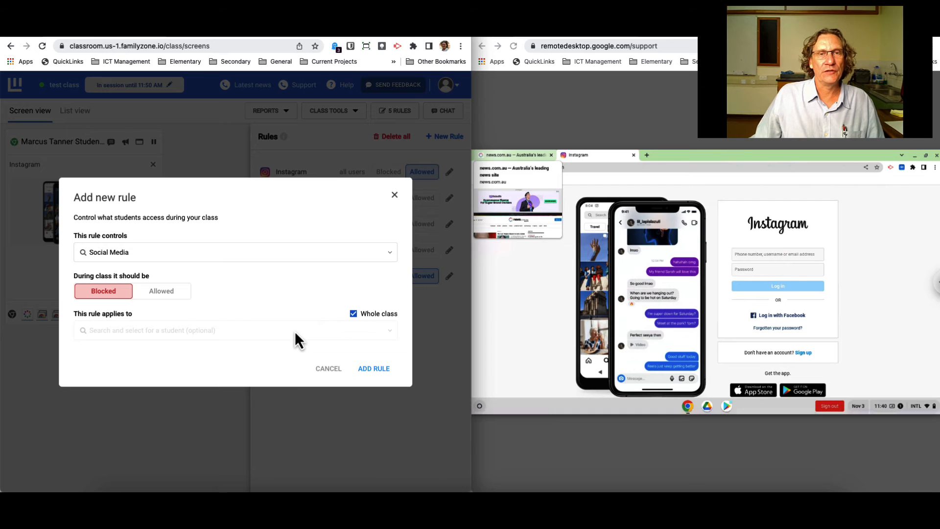
left_click(378, 375)
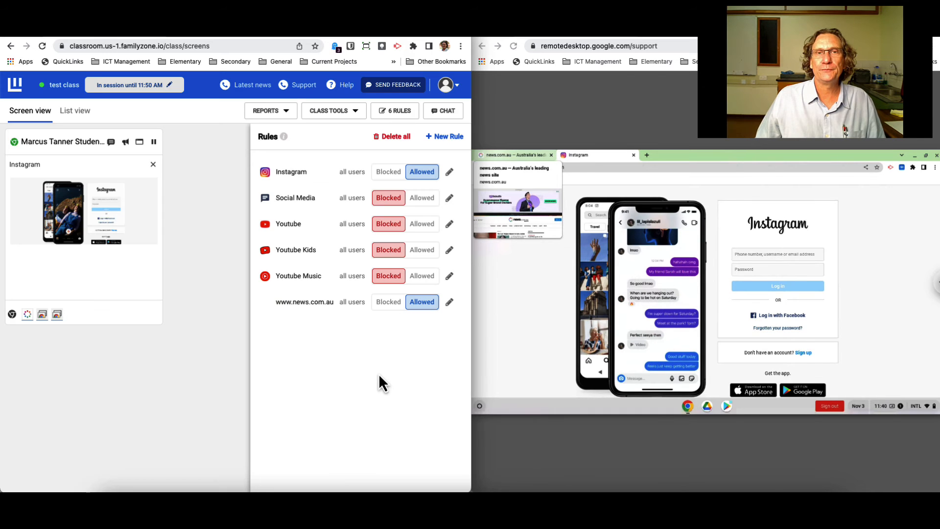
Go to twitter.com in a new tab of the student's remote browser to test the Social Media block.
left_click(647, 155)
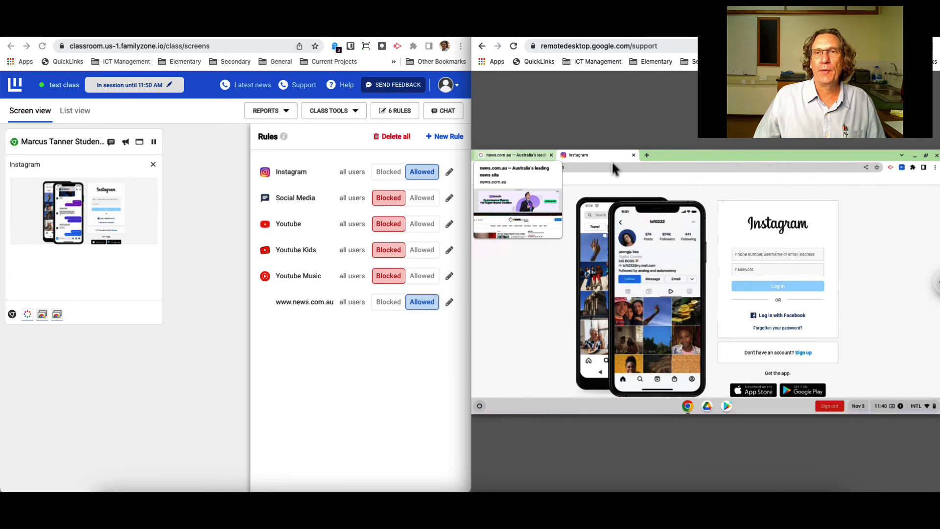
left_click(647, 155)
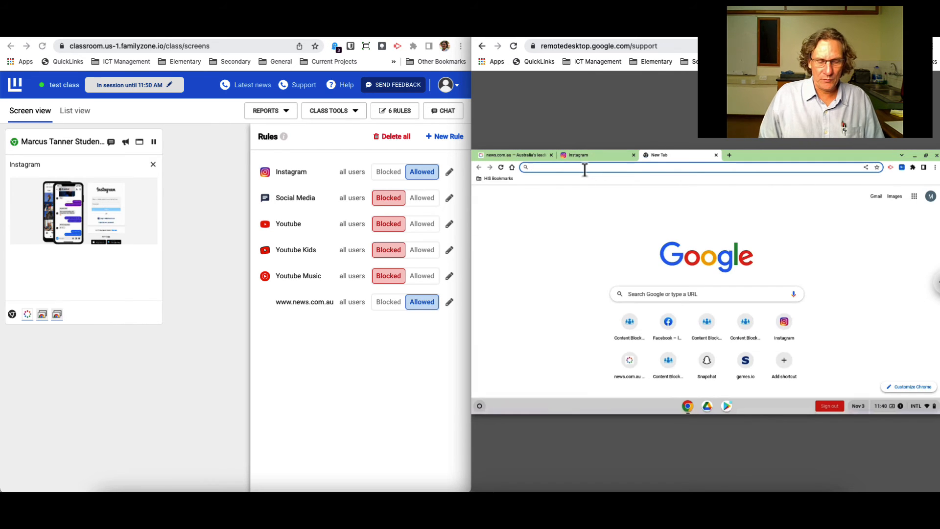
type("twitter.com")
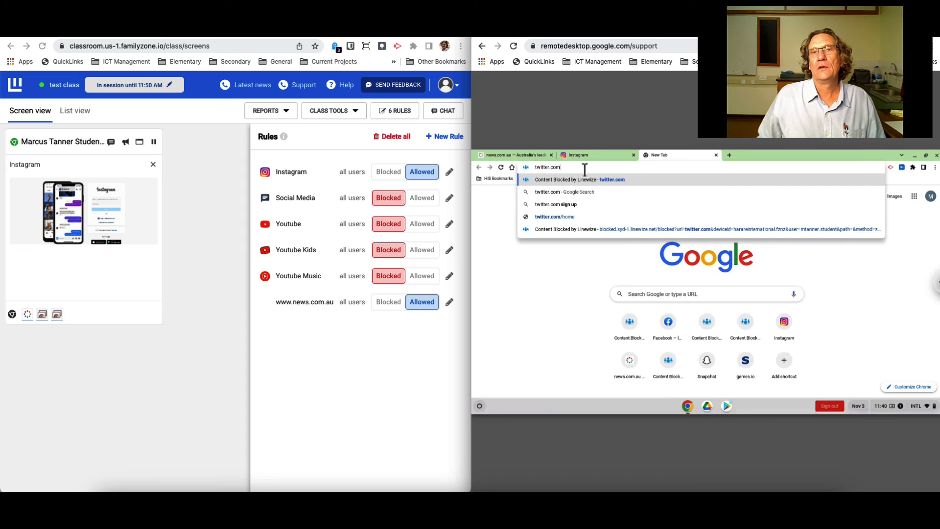
key("Return")
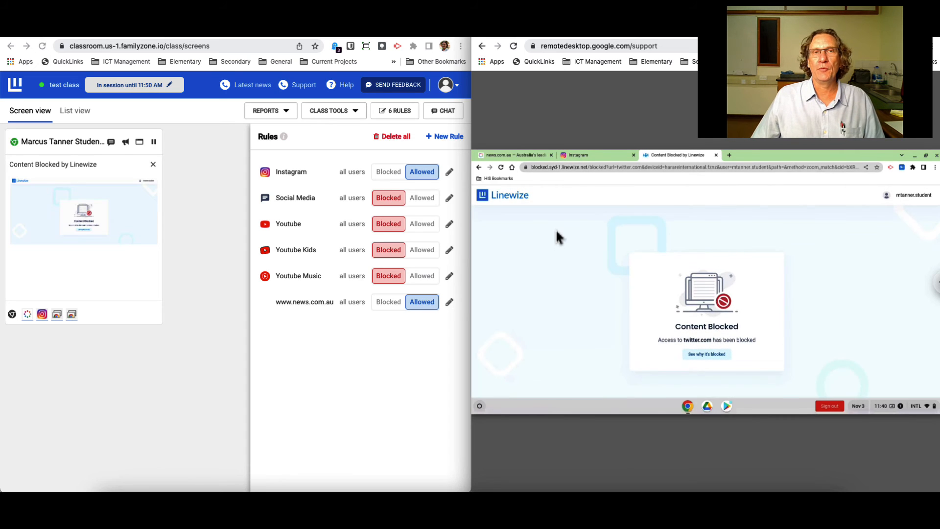
Switch the Social Media rule to Allowed and load twitter.com in a new tab of the student's remote browser.
left_click(420, 200)
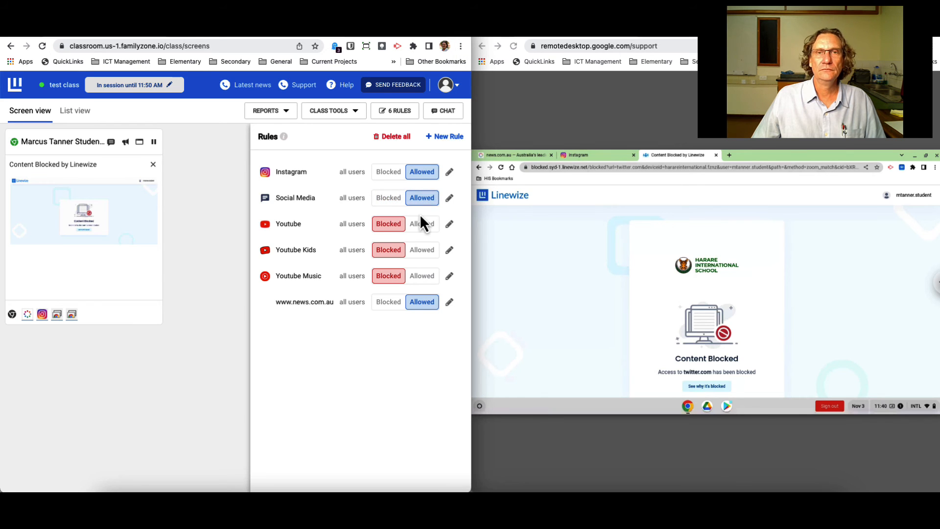
left_click(618, 166)
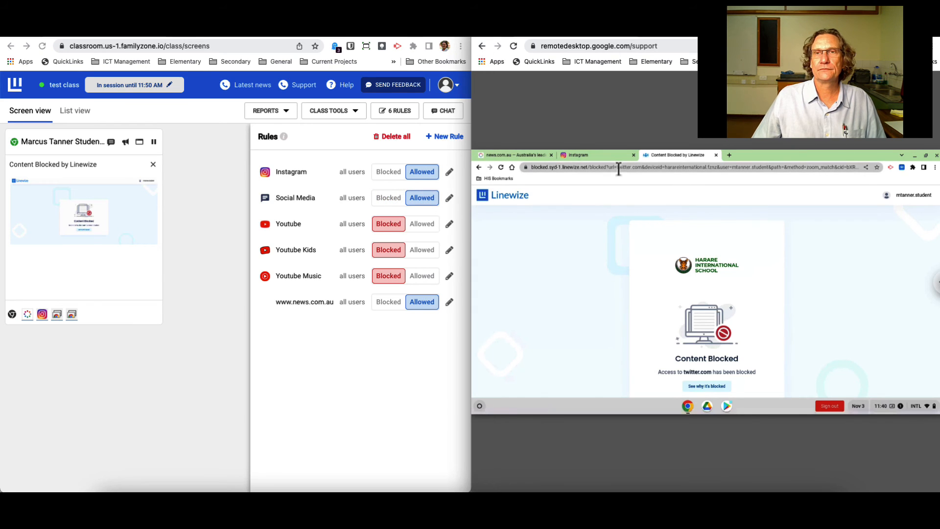
key("ctrl+t")
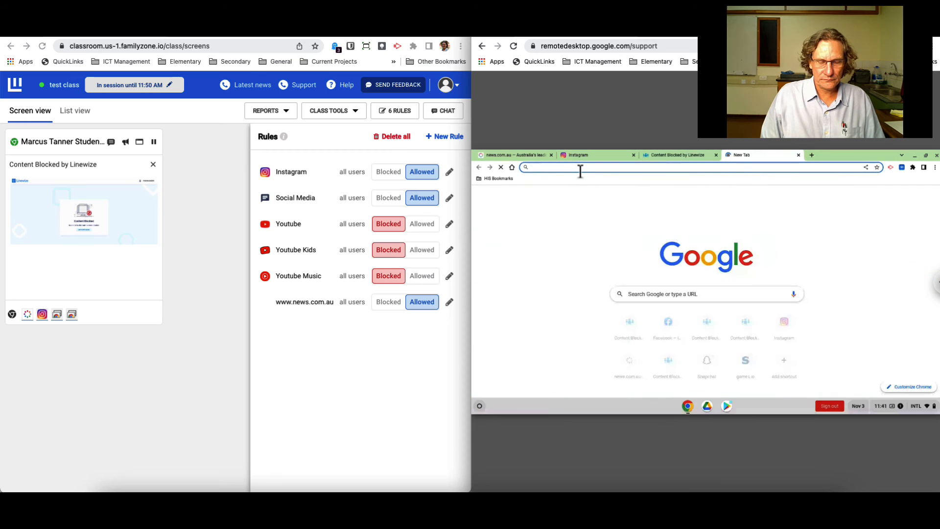
type("twitter.c")
key("Return")
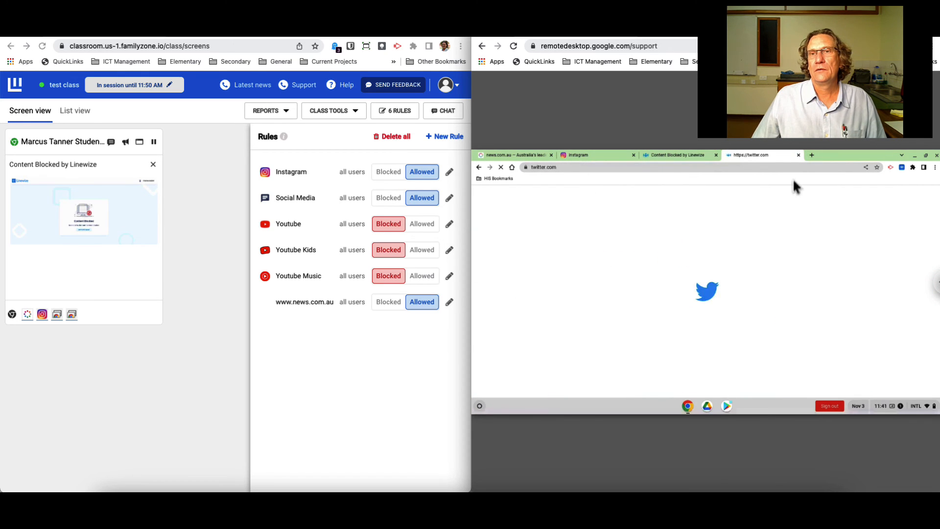
Go to snapchat.com in another new tab of the student's remote browser.
left_click(812, 156)
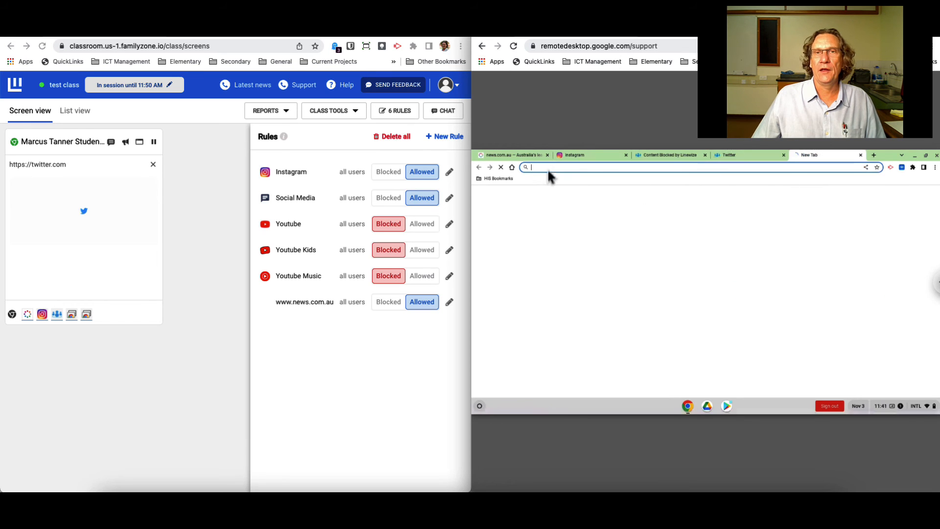
type("snap")
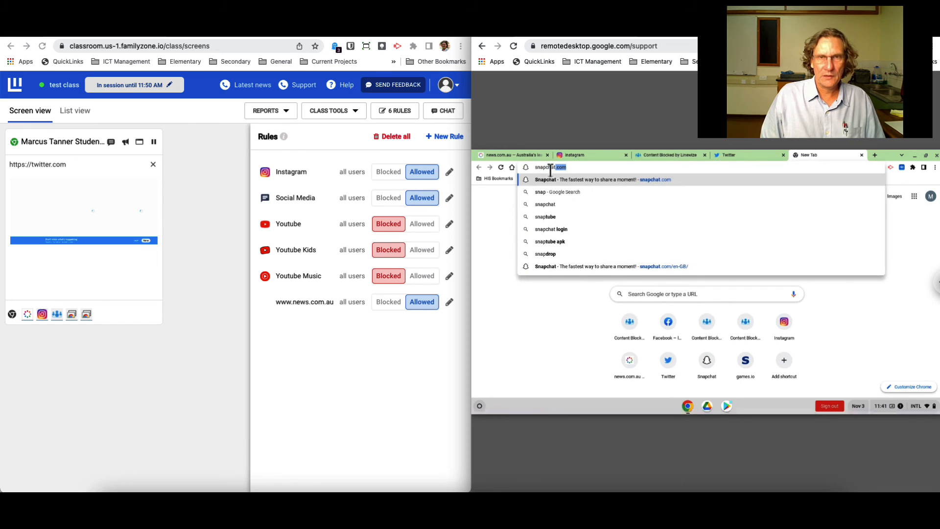
key("Right")
key("Return")
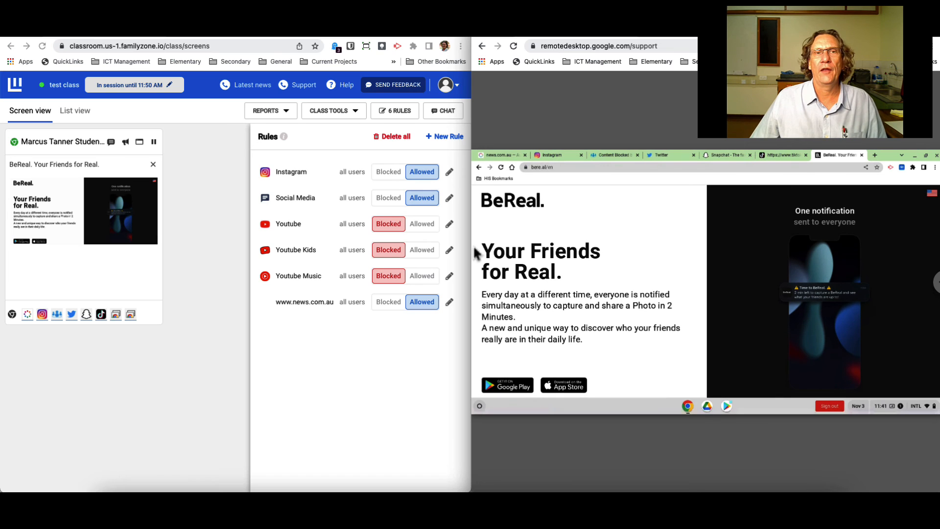
Switch the Social Media rule back to Blocked and dismiss the closed-tab notices in the student's remote browser.
left_click(390, 201)
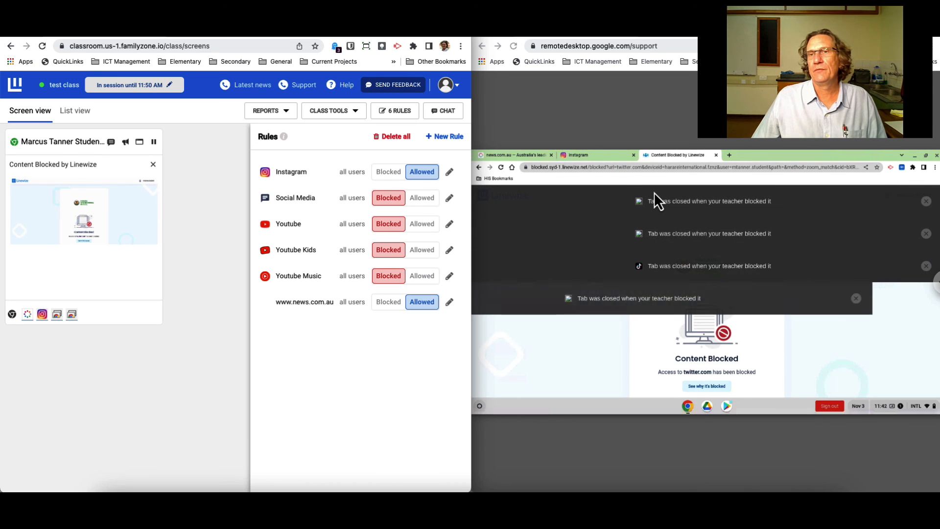
left_click(925, 207)
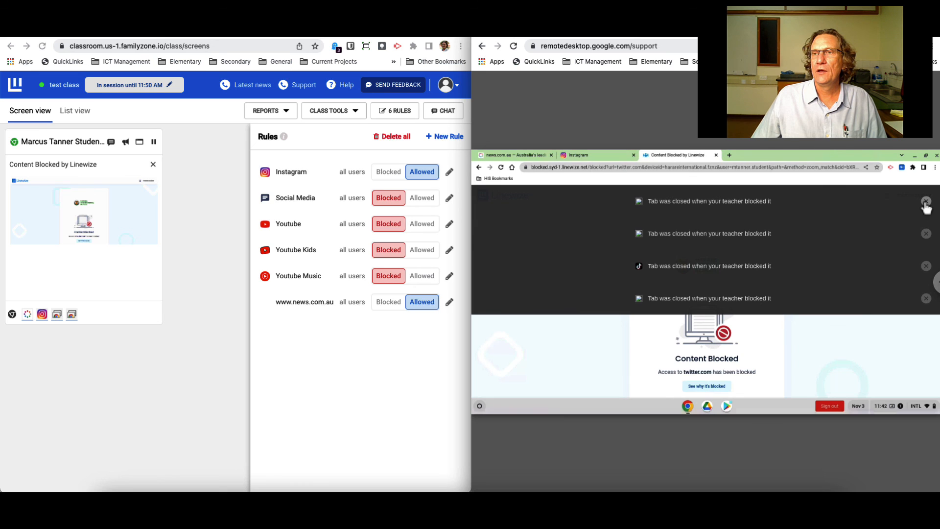
left_click(926, 203)
left_click(926, 202)
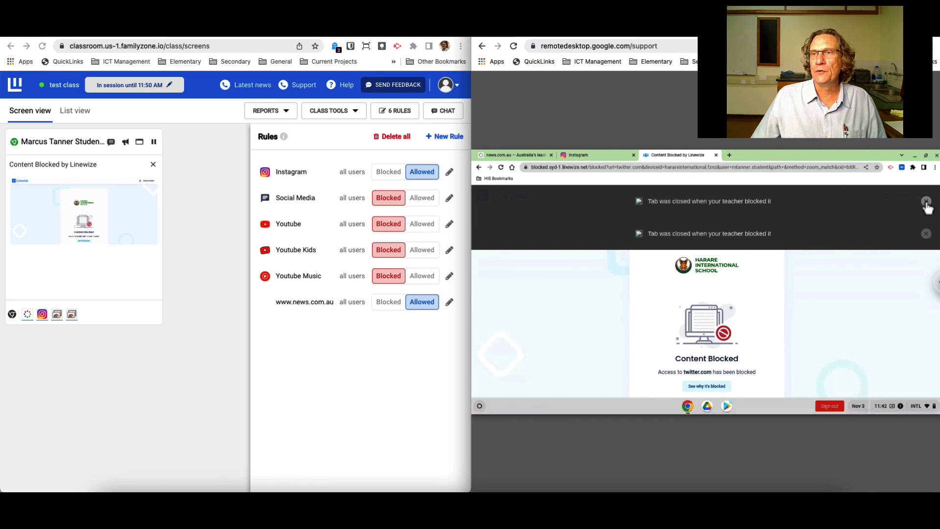